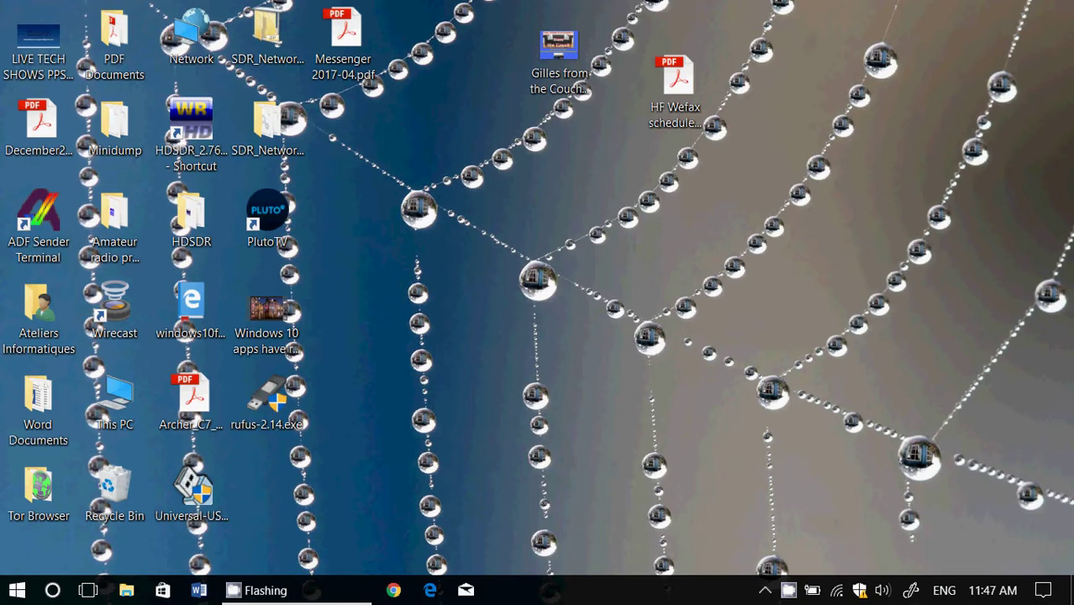
- Open the Start menu and scroll through the installed apps list
left_click(17, 591)
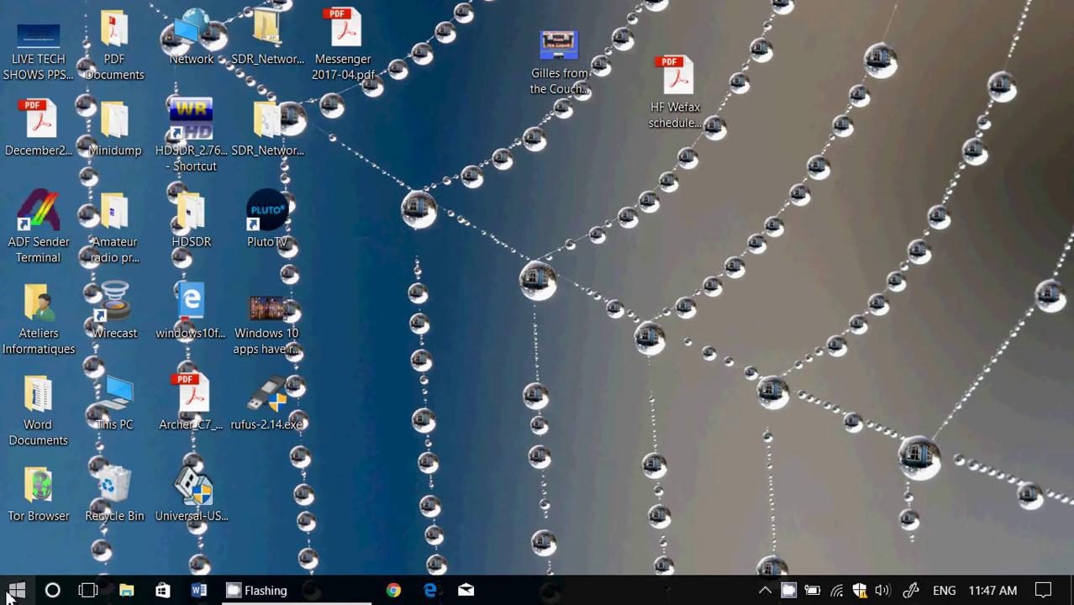
scroll(148, 378, "down", 3)
scroll(157, 404, "down", 5)
scroll(156, 404, "down", 3)
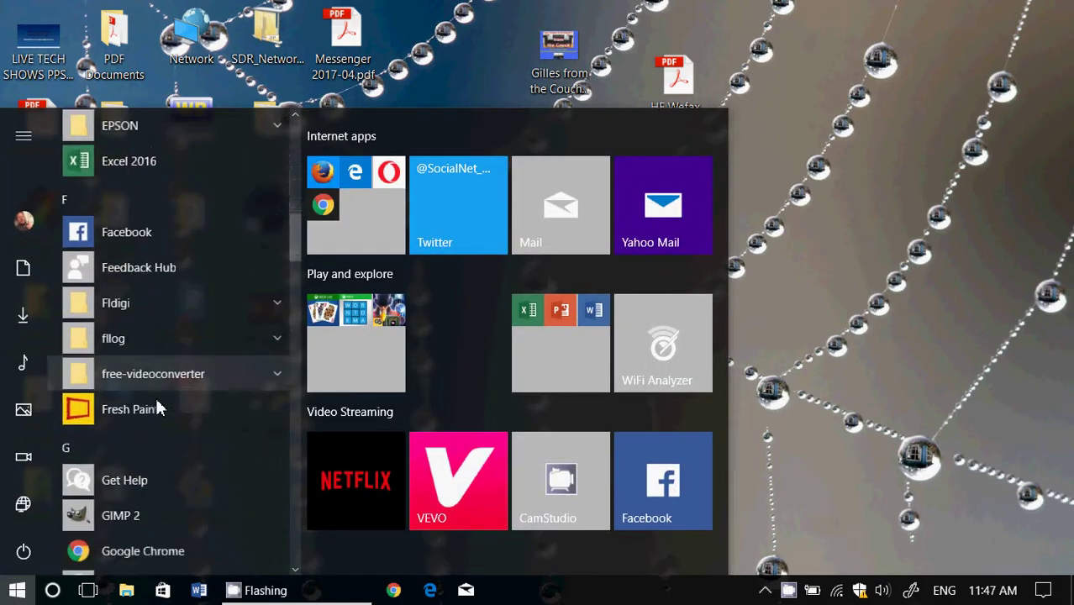
scroll(157, 403, "down", 2)
scroll(156, 403, "down", 3)
scroll(157, 407, "down", 2)
scroll(156, 407, "down", 5)
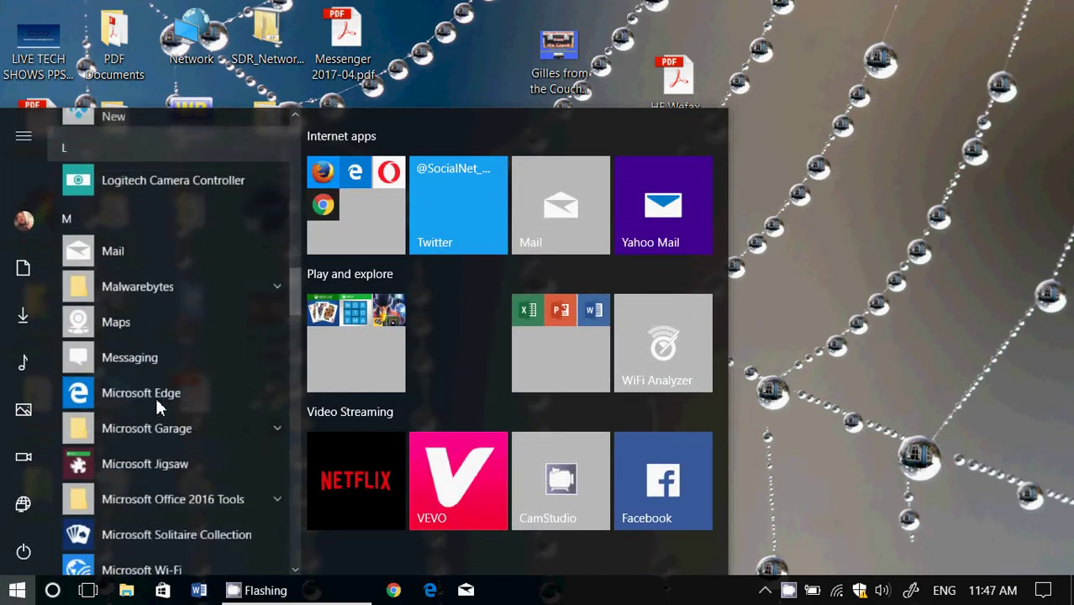
scroll(157, 407, "down", 3)
scroll(157, 407, "down", 2)
scroll(156, 407, "down", 5)
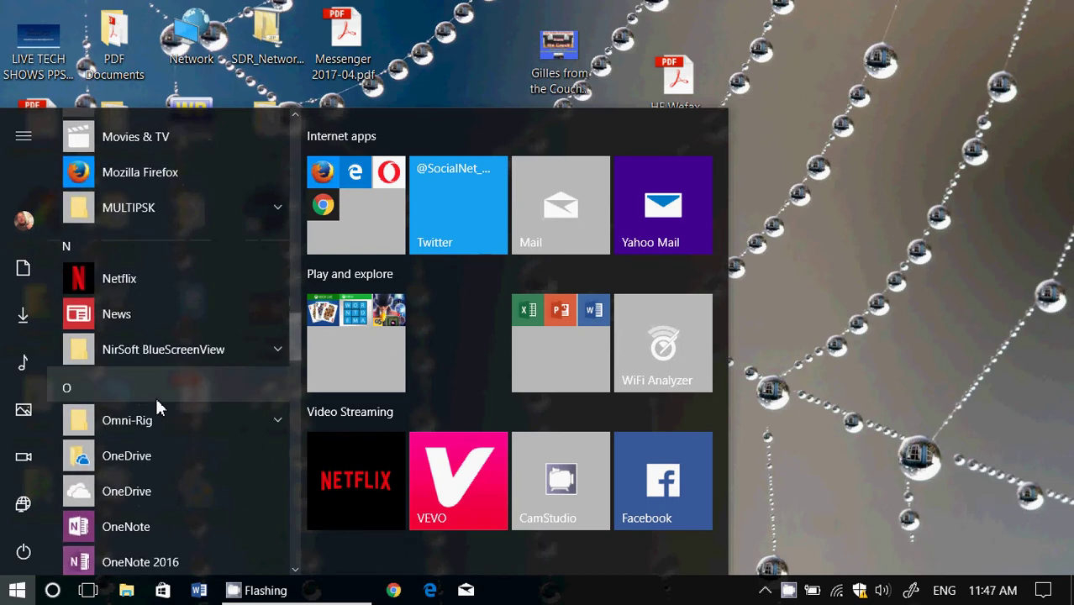
scroll(156, 406, "down", 5)
scroll(156, 407, "down", 2)
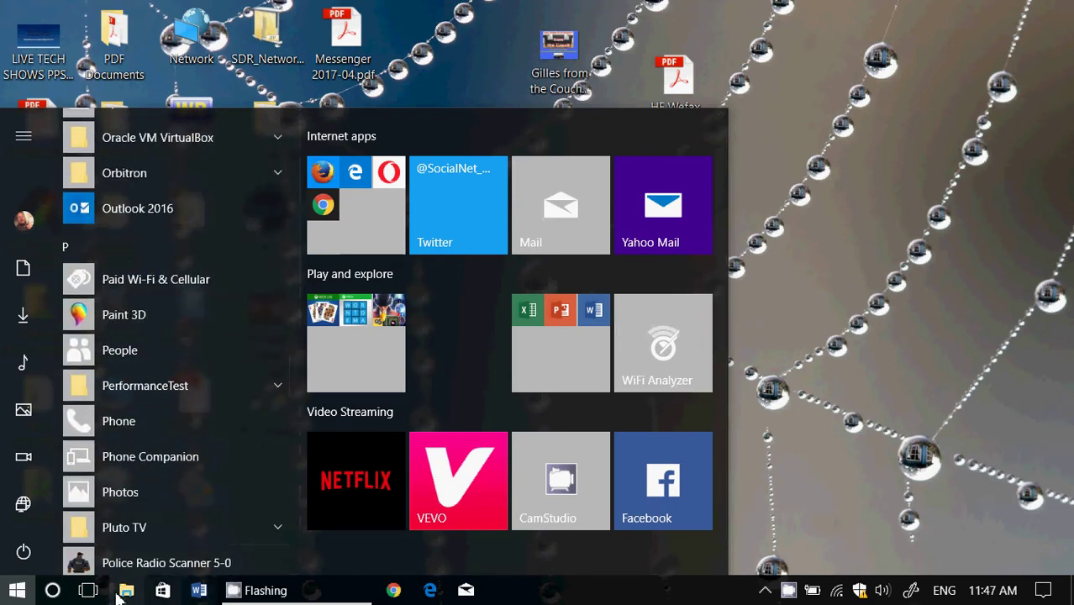
- Search for 'paint' in Cortana and launch Paint 3D
left_click(52, 591)
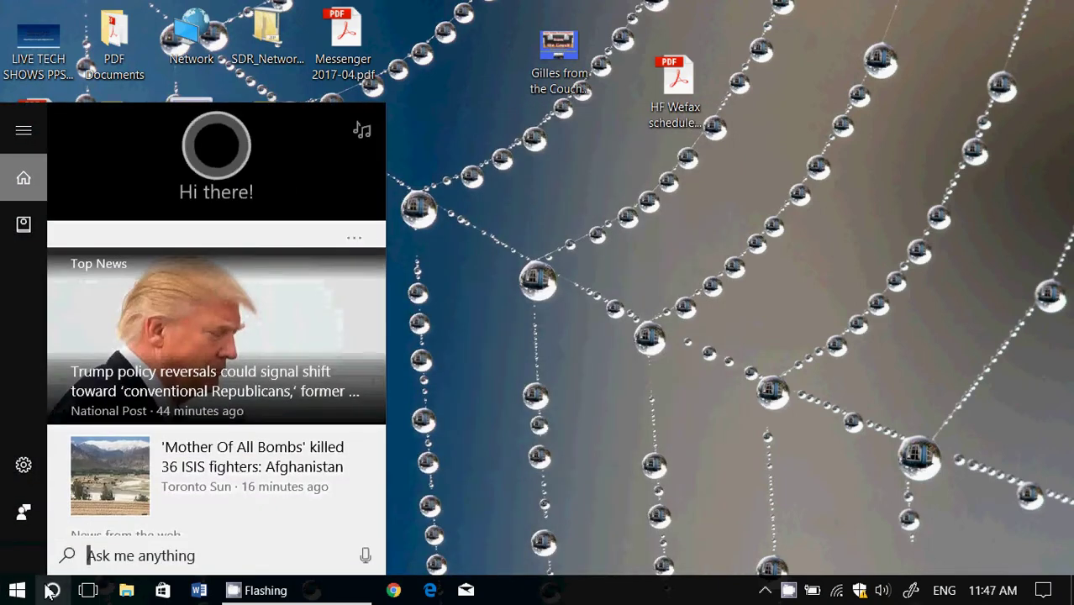
type("paint")
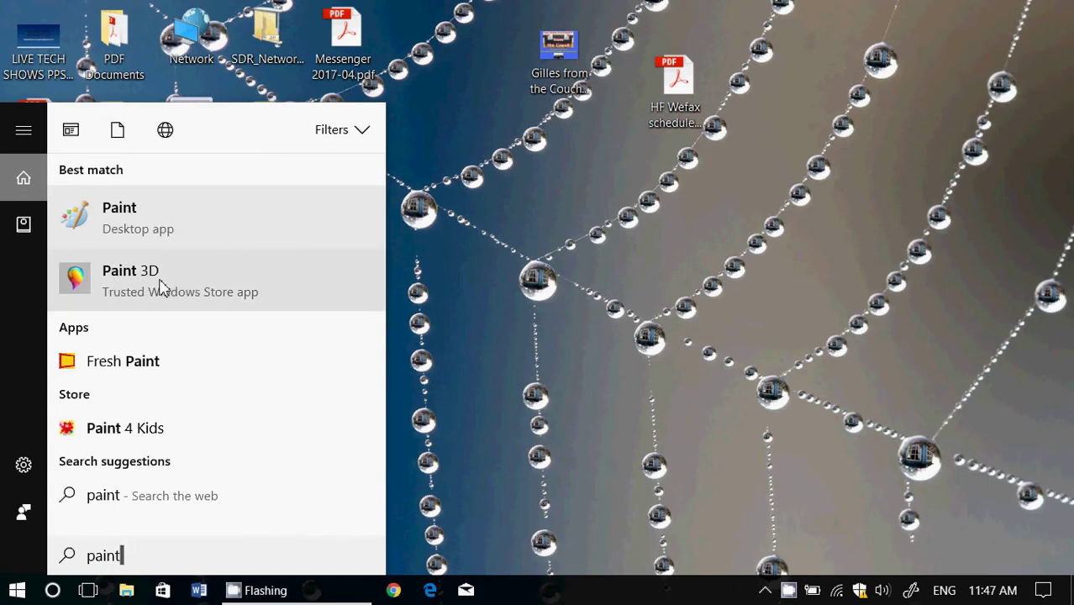
left_click(160, 284)
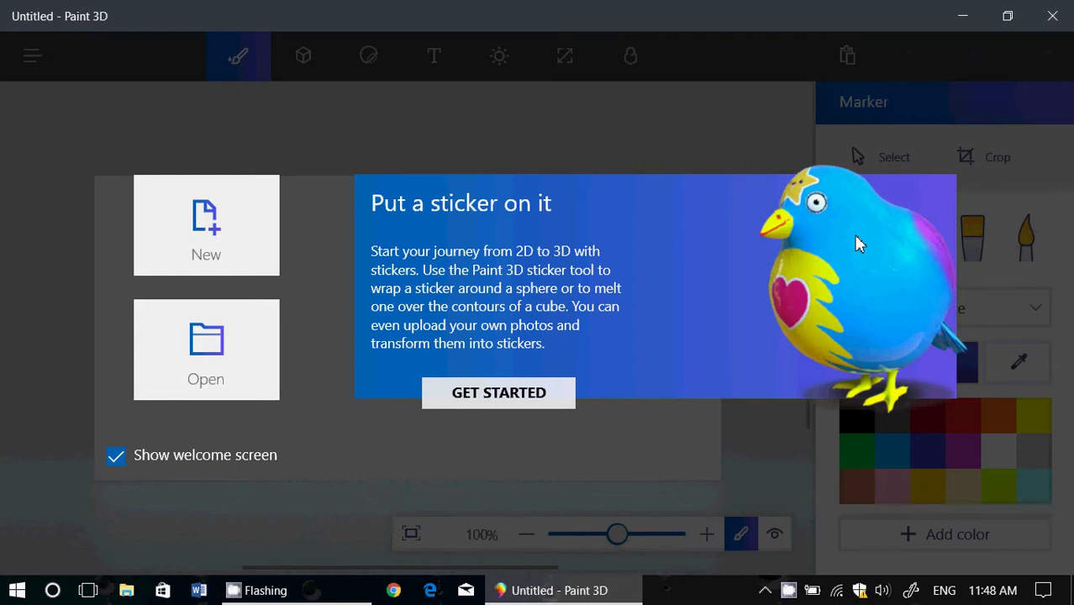
- Create a new drawing and drag a yellow Fish 3D model onto the canvas
left_click(220, 247)
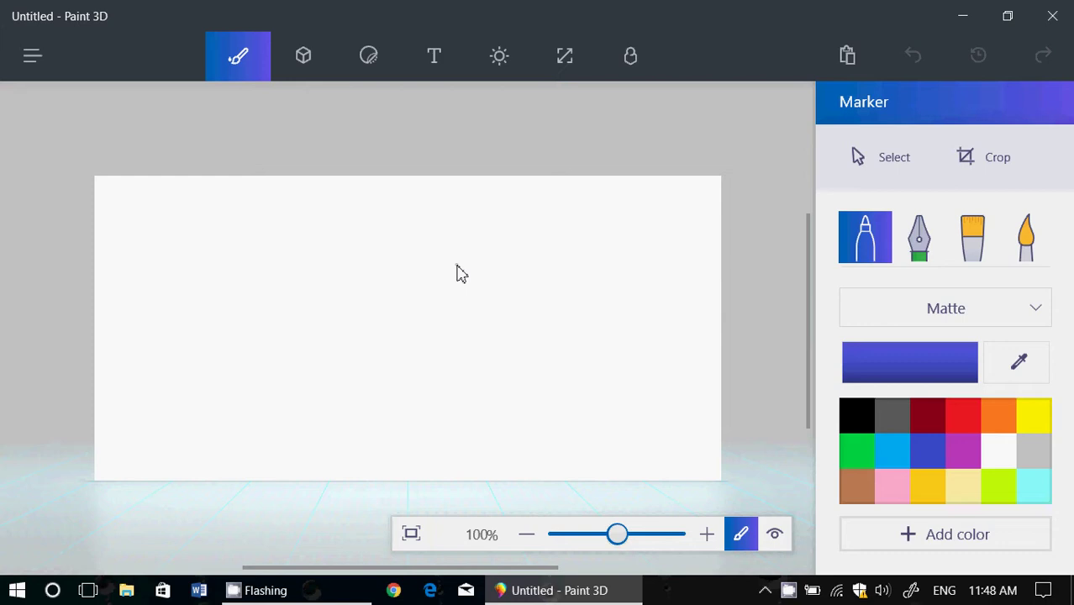
left_click(306, 61)
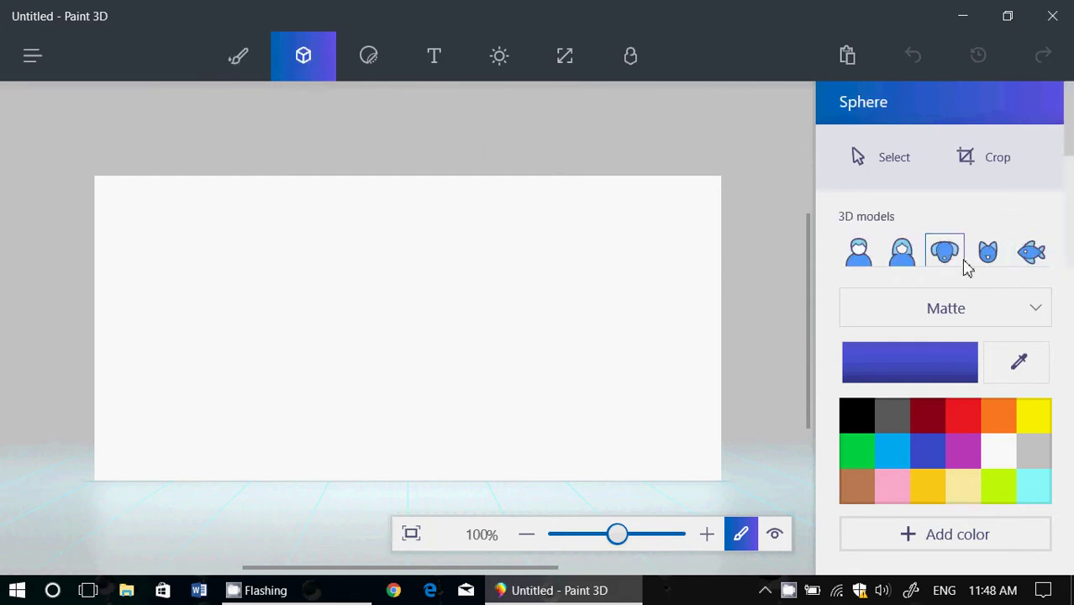
left_click(1031, 252)
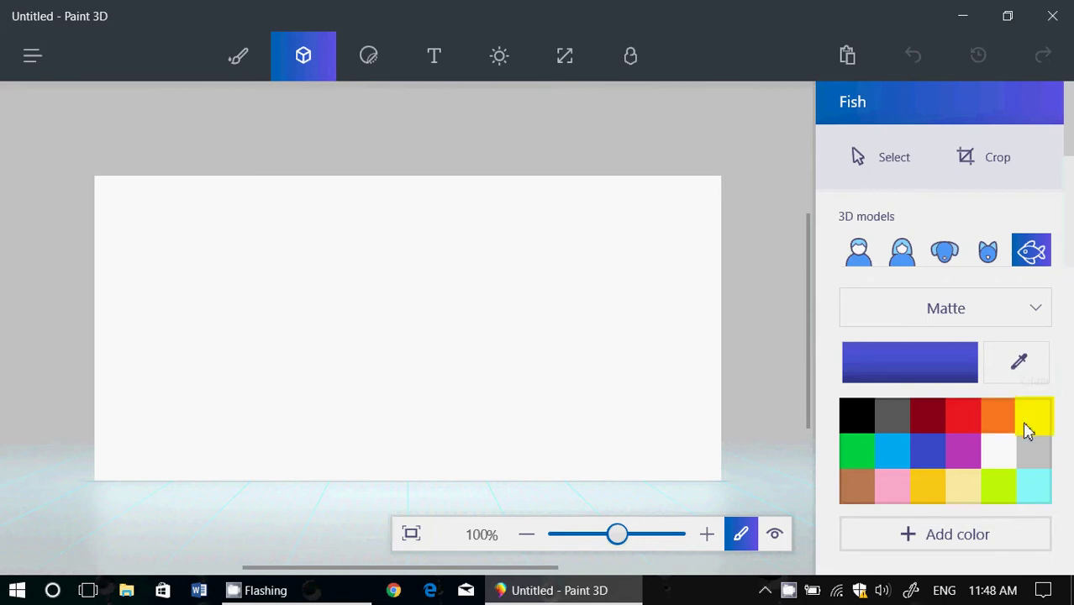
left_click(1027, 428)
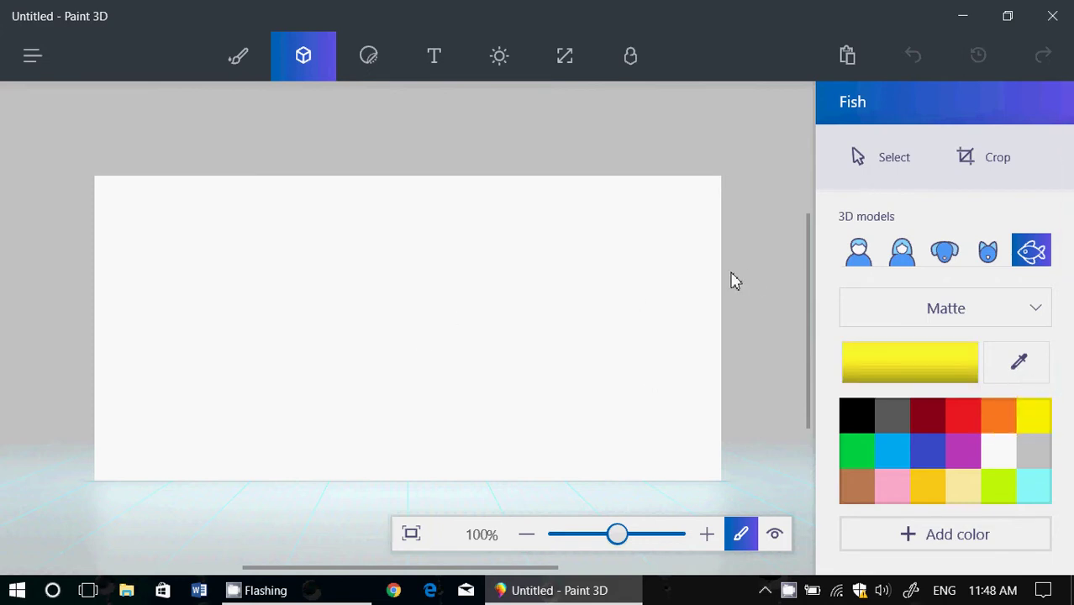
left_click_drag(270, 278, 595, 507)
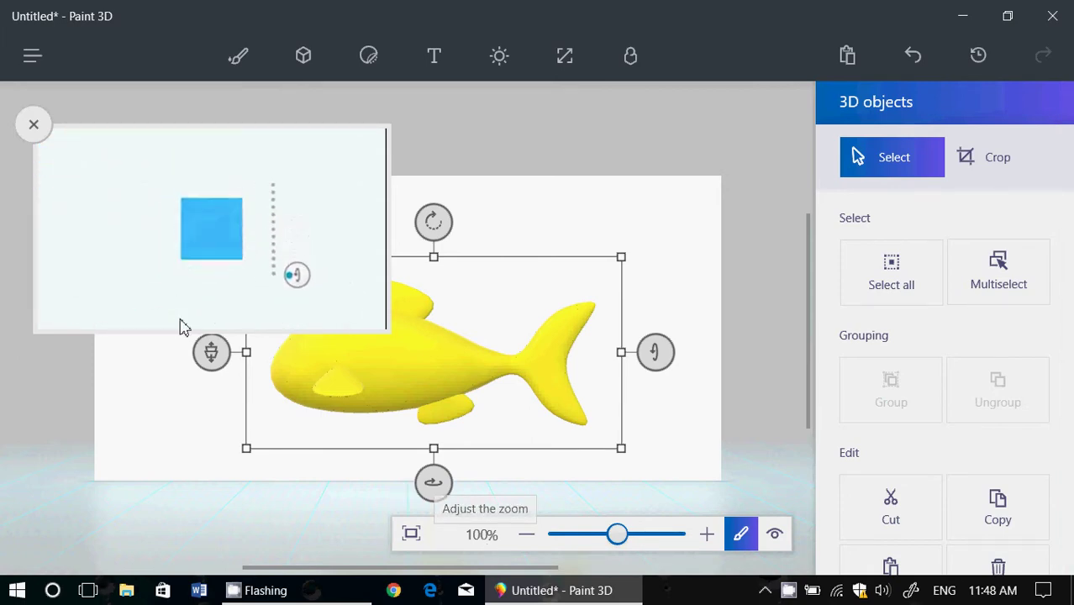
- Dismiss the tip, then tilt and spin the fish toward the viewer
left_click(27, 124)
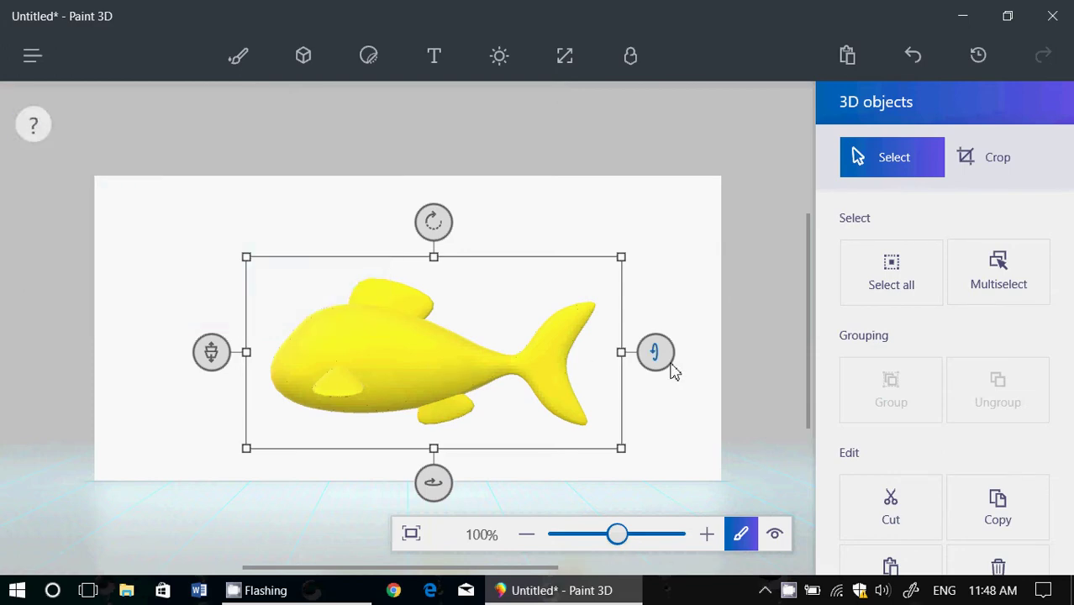
mouse_move(659, 363)
left_mouse_down()
mouse_move(661, 312)
mouse_move(655, 415)
mouse_move(671, 329)
mouse_move(670, 353)
left_mouse_up()
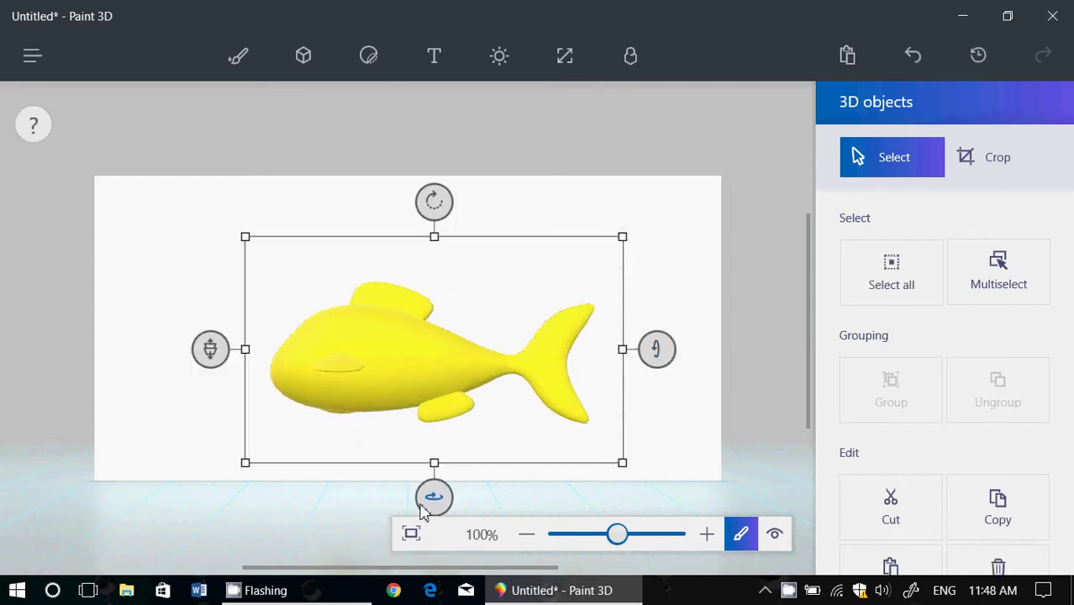
mouse_move(432, 501)
left_mouse_down()
mouse_move(576, 510)
mouse_move(546, 510)
left_mouse_up()
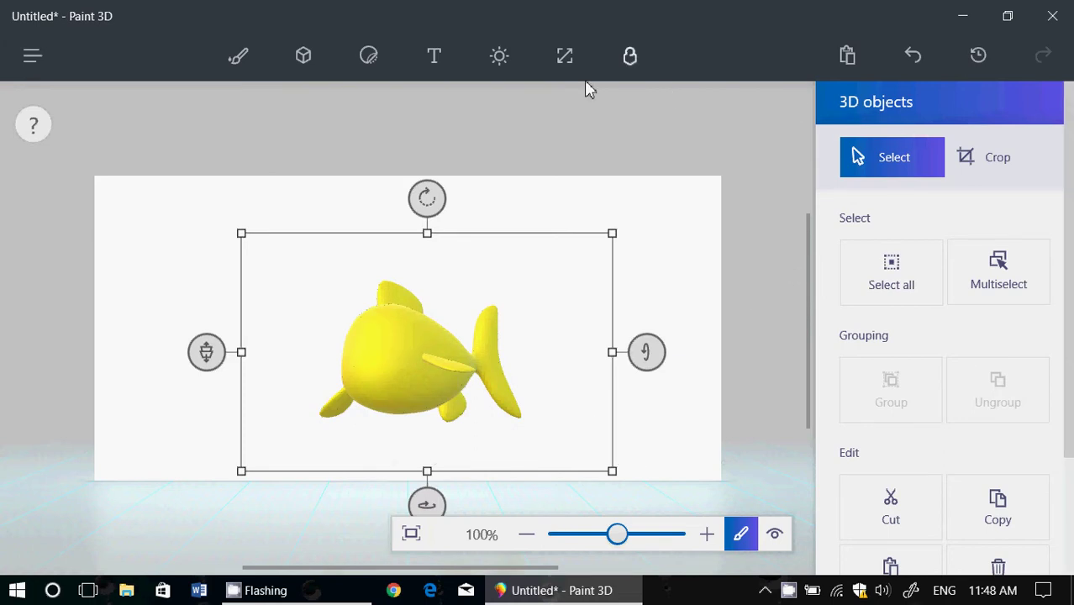
- Paint two blue Watercolor spots on the fish's head, then turn it to a side view
left_click(238, 58)
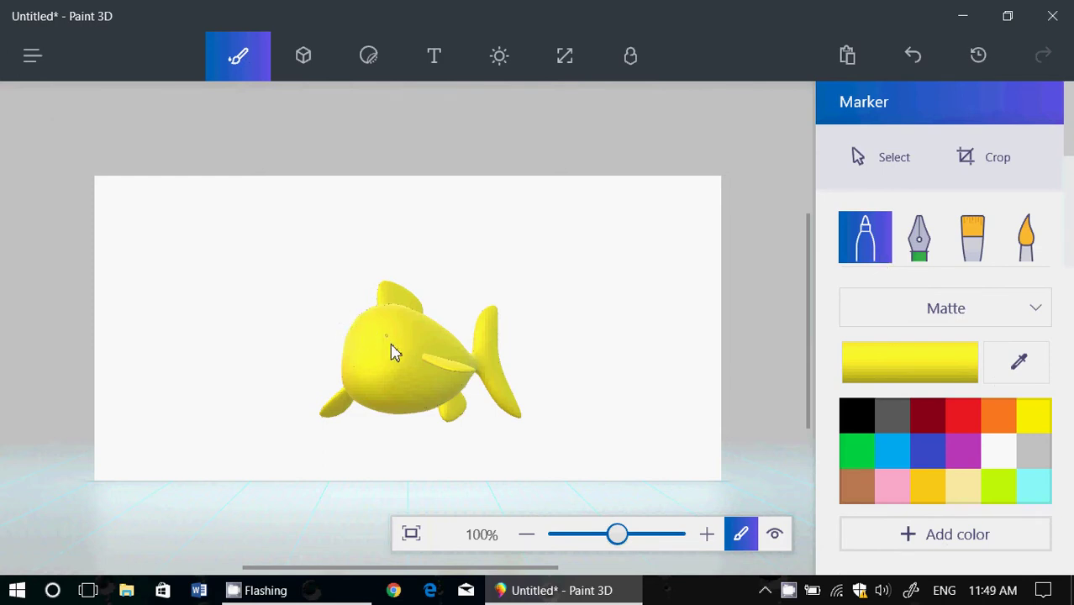
mouse_move(412, 353)
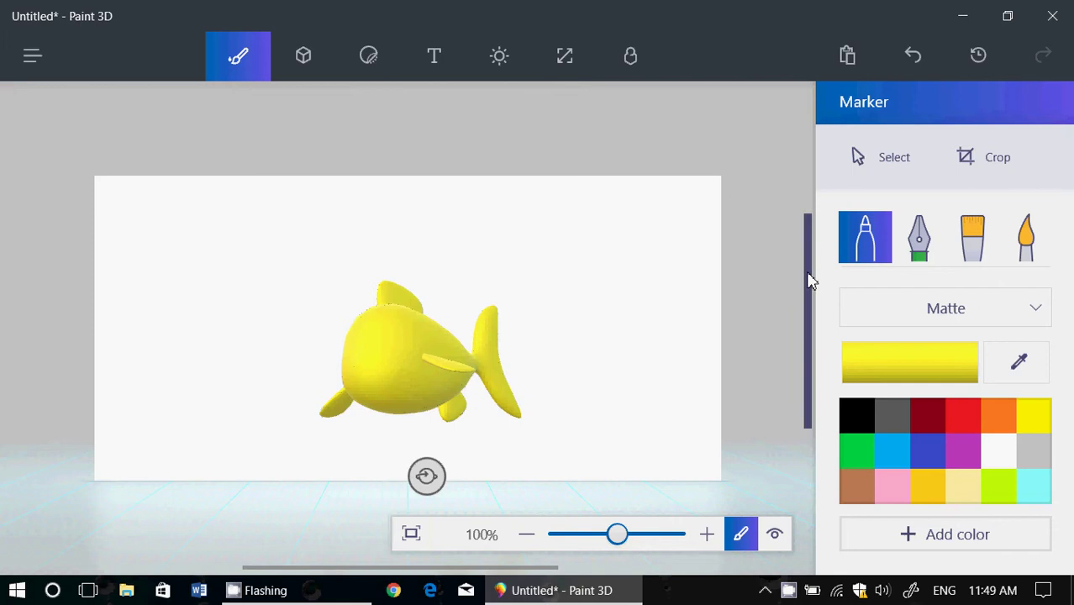
left_click(1027, 236)
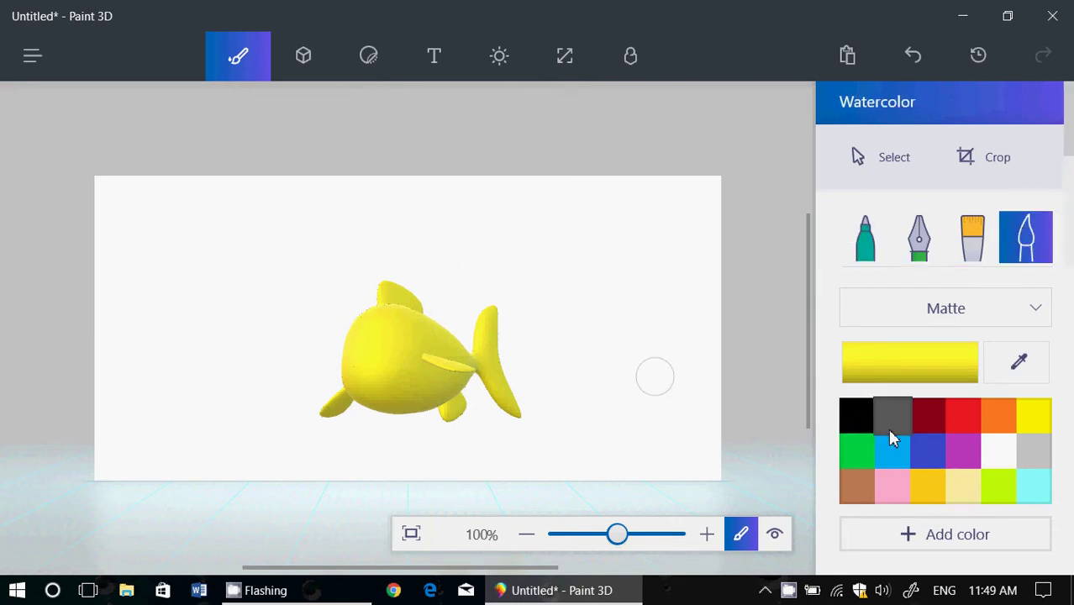
left_click(895, 450)
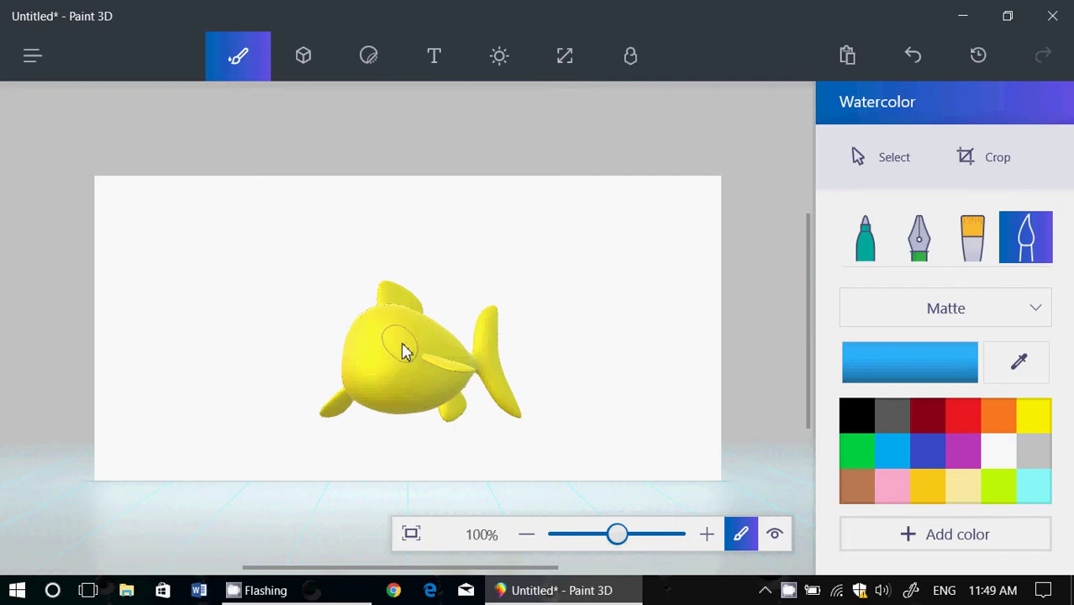
left_click(402, 350)
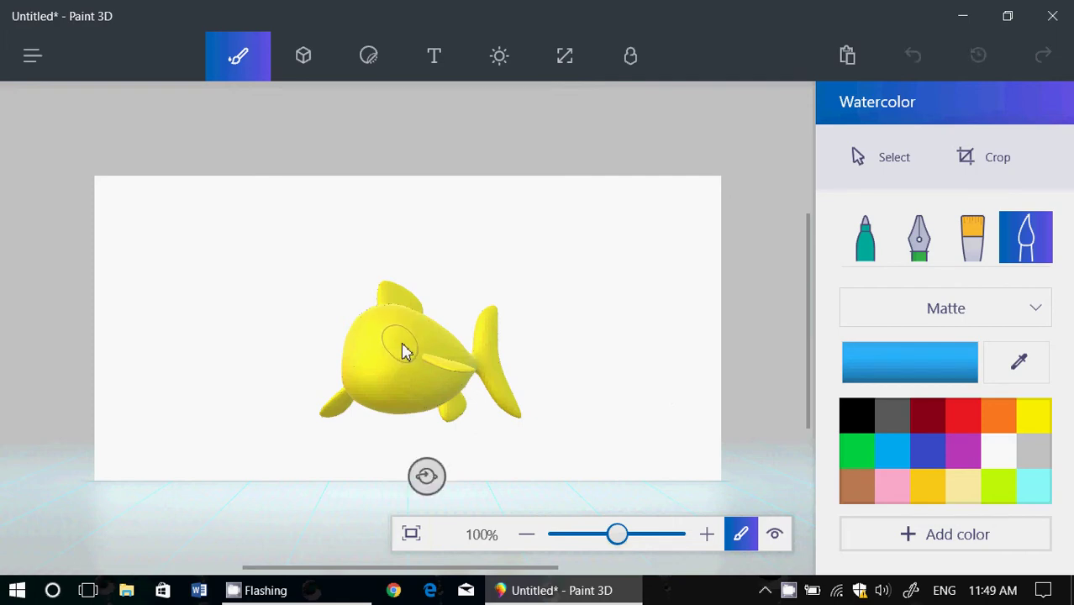
left_click_drag(402, 351, 401, 353)
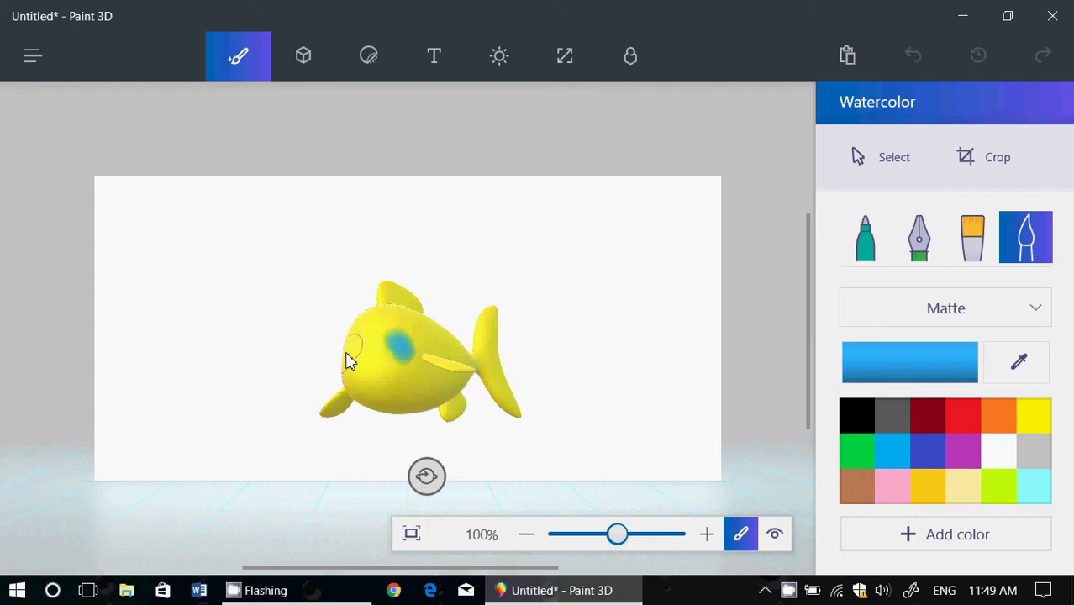
left_click_drag(351, 359, 343, 356)
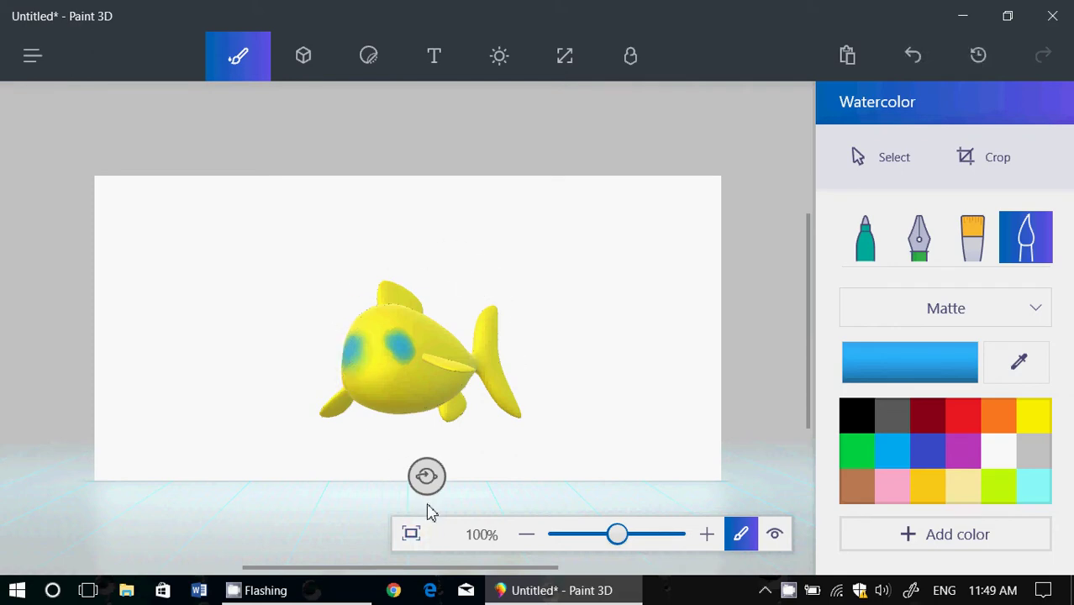
mouse_move(427, 476)
left_mouse_down()
mouse_move(444, 496)
mouse_move(412, 479)
left_mouse_up()
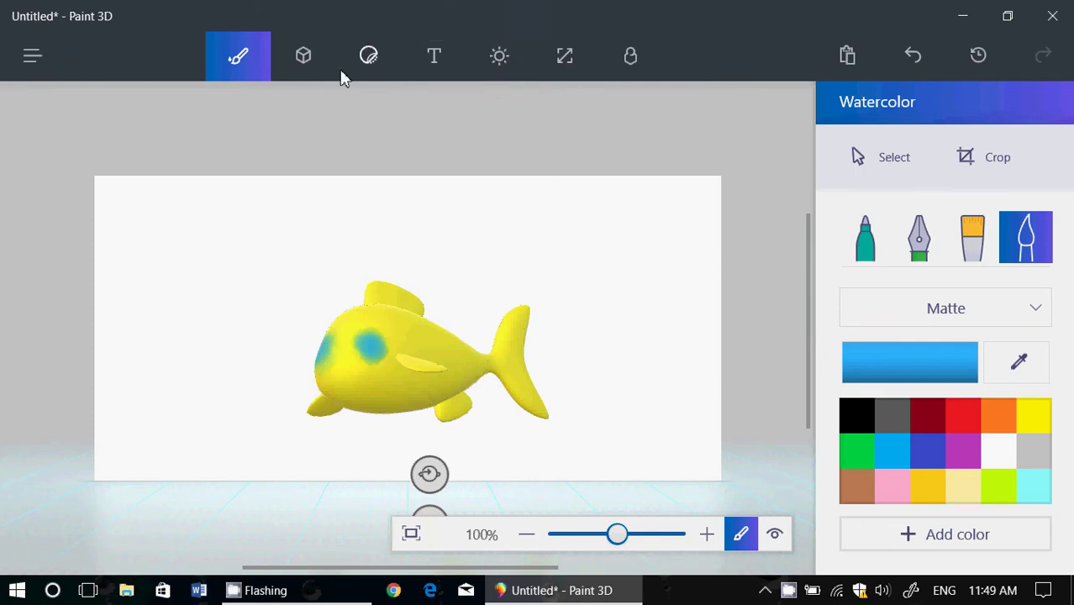
- Switch to 2D shapes, close the tutorial video overlay, and open the File menu
left_click(369, 59)
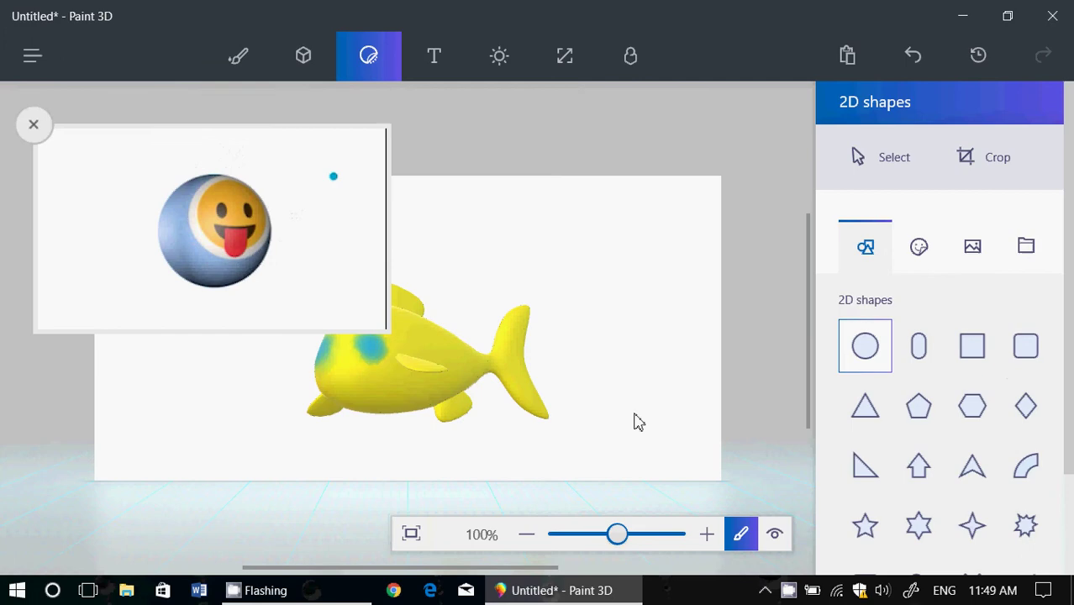
left_click(35, 126)
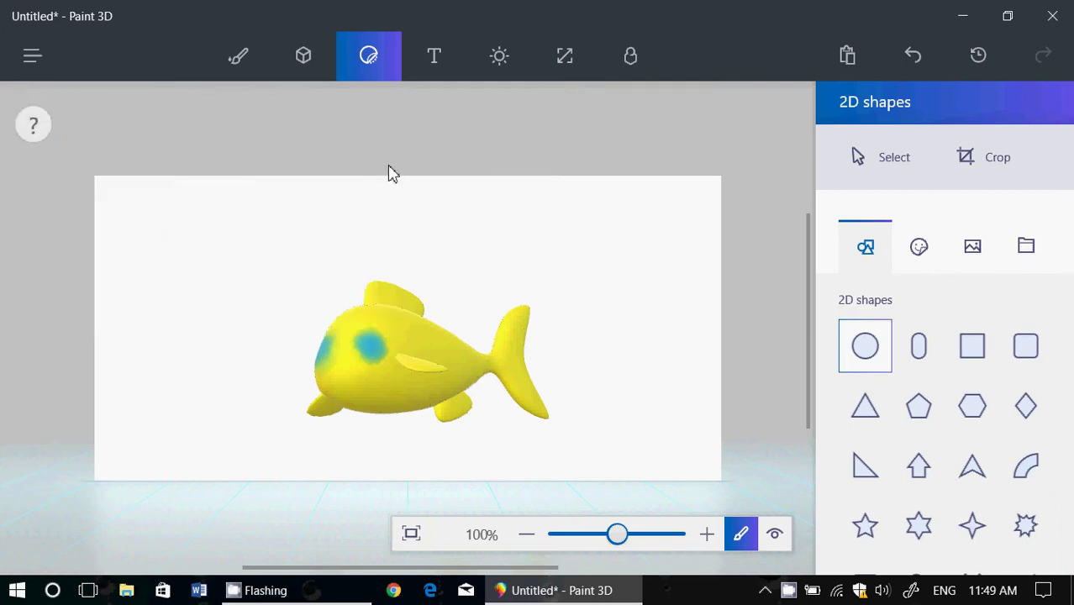
left_click(32, 60)
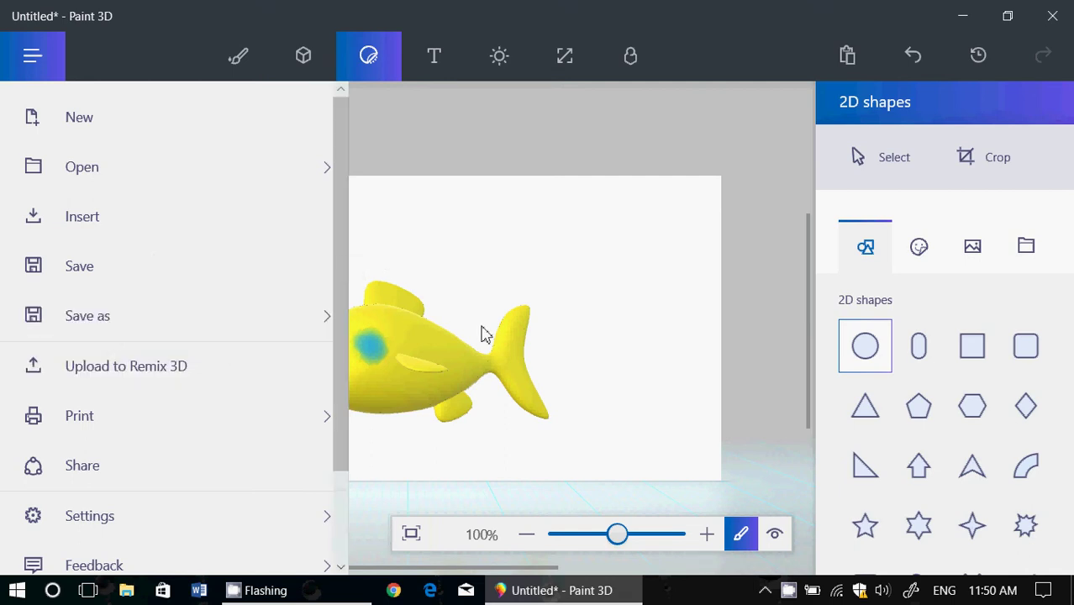
- Open Edge, load google.ca and search for 'remix3d'
left_click(429, 595)
type("google.ca")
key("Return")
left_click(331, 55)
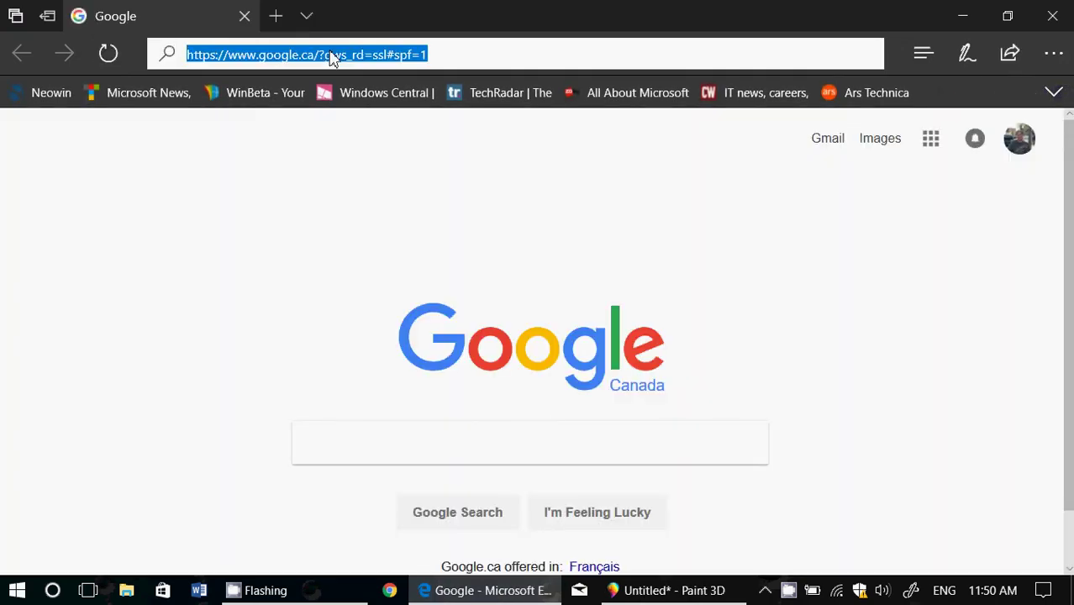
type("remix")
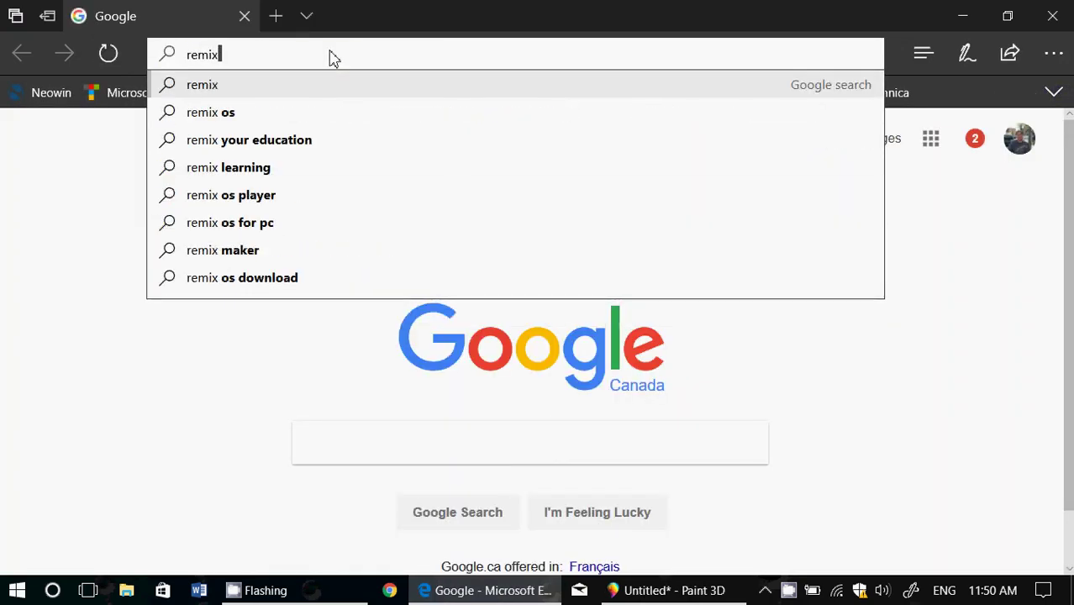
type("3d")
key("Return")
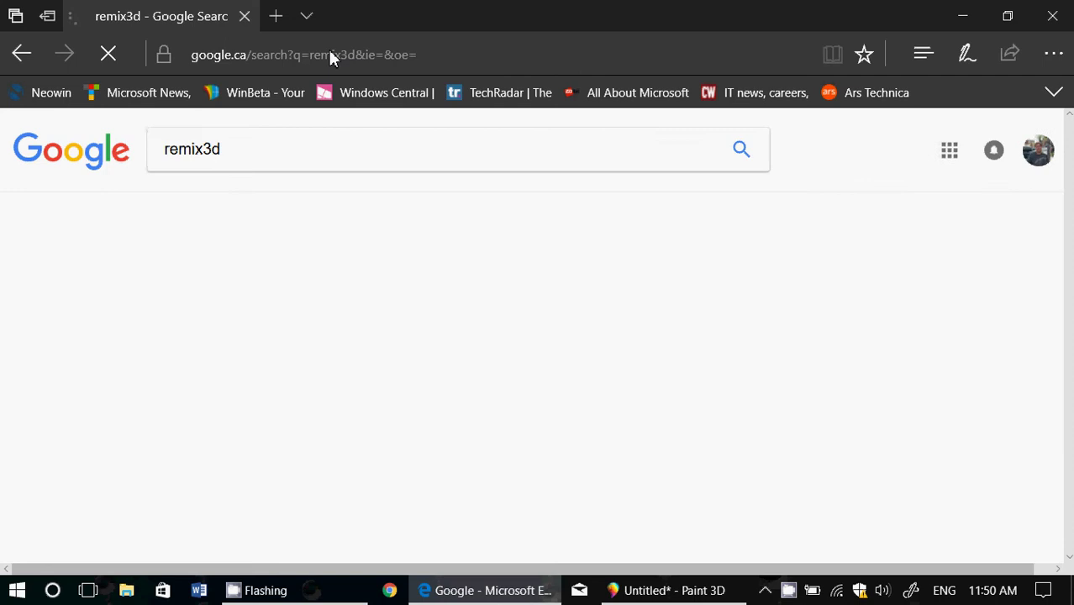
- Open the Remix 3D Preview site and browse down to its Staff picks
left_click(248, 292)
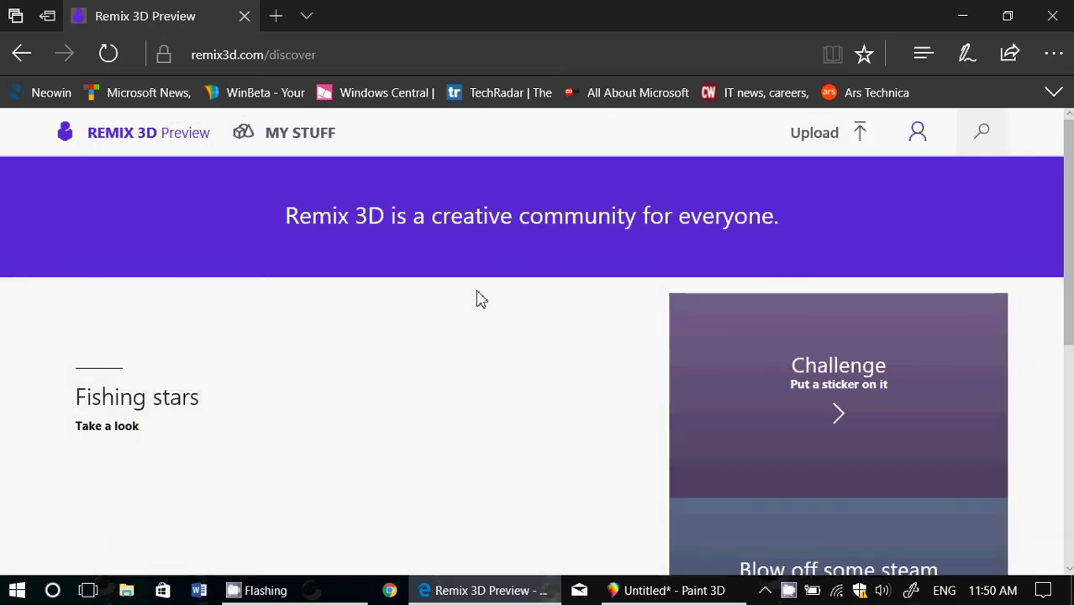
scroll(477, 299, "down", 2)
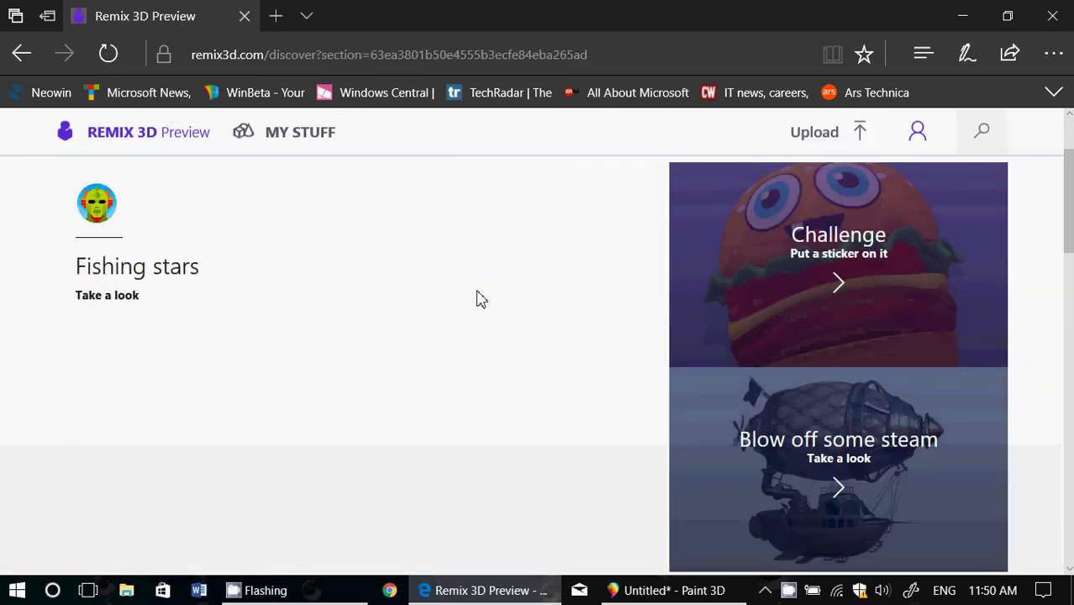
scroll(476, 298, "down", 3)
scroll(476, 298, "down", 3)
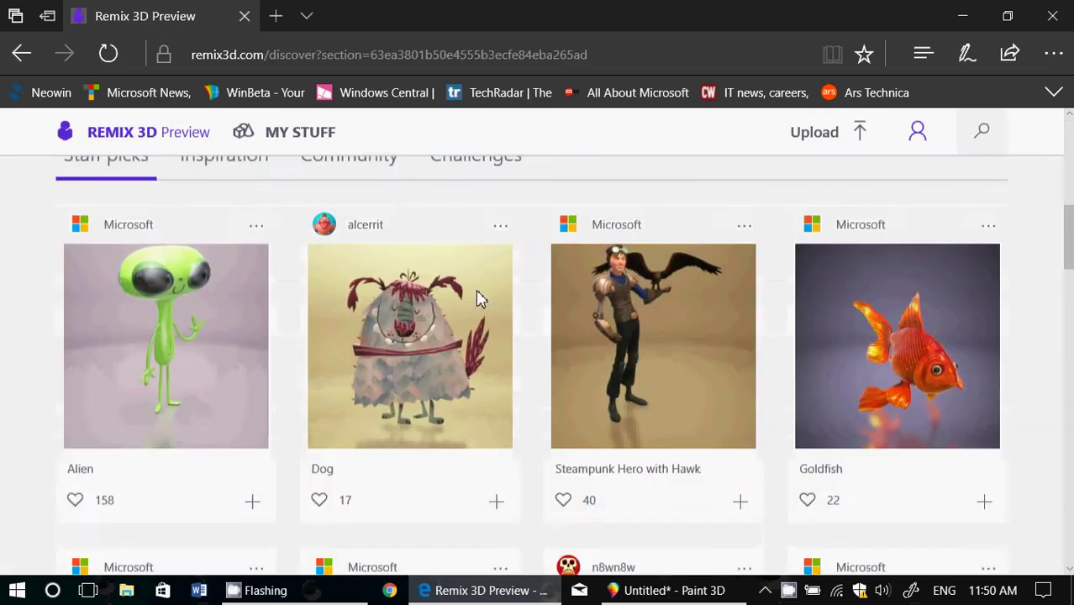
scroll(476, 299, "down", 2)
scroll(477, 299, "down", 3)
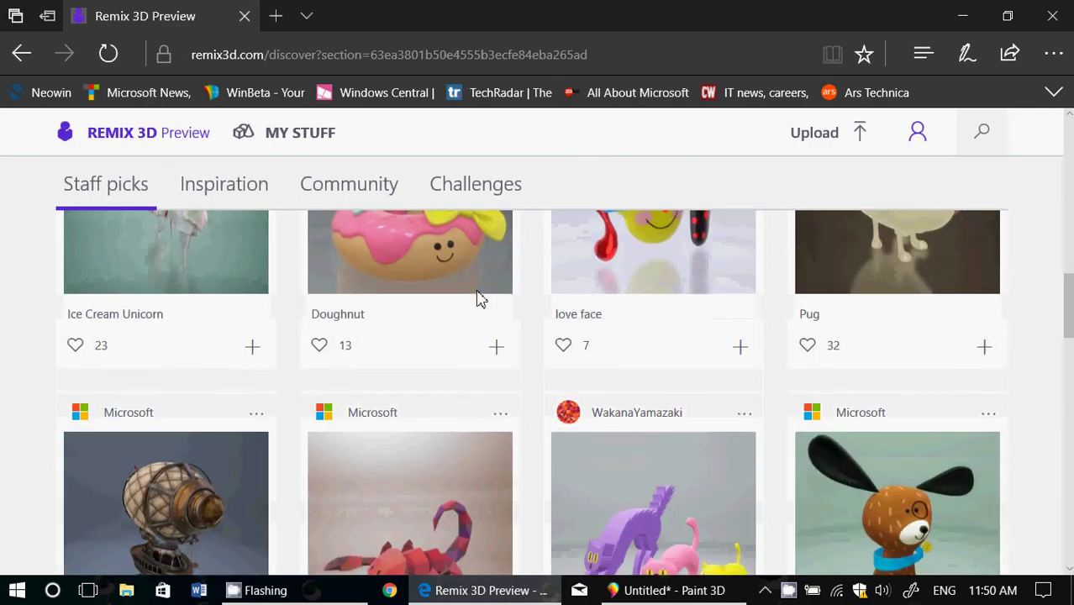
scroll(477, 298, "up", 2)
scroll(476, 299, "down", 1)
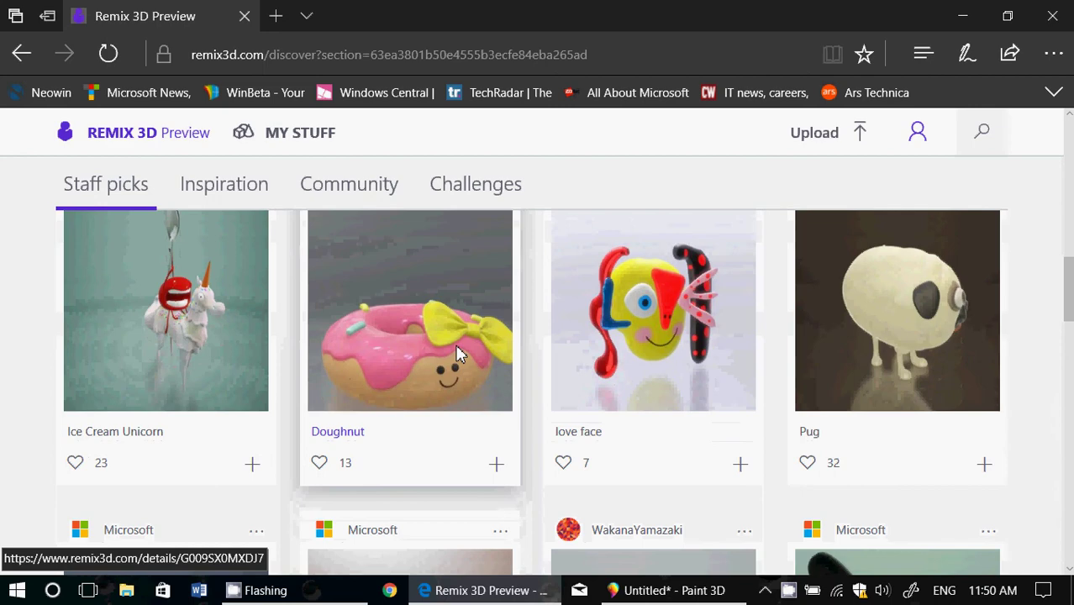
- Open the Doughnut model page, cancel the Remix sign-in prompt, and return to Paint 3D
left_click(427, 375)
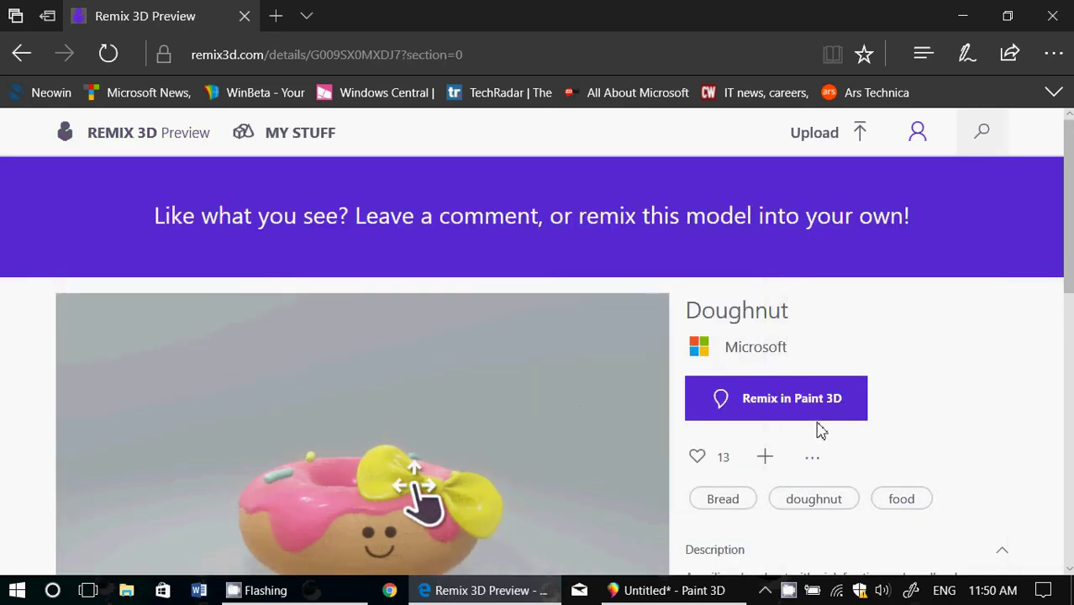
left_click(791, 403)
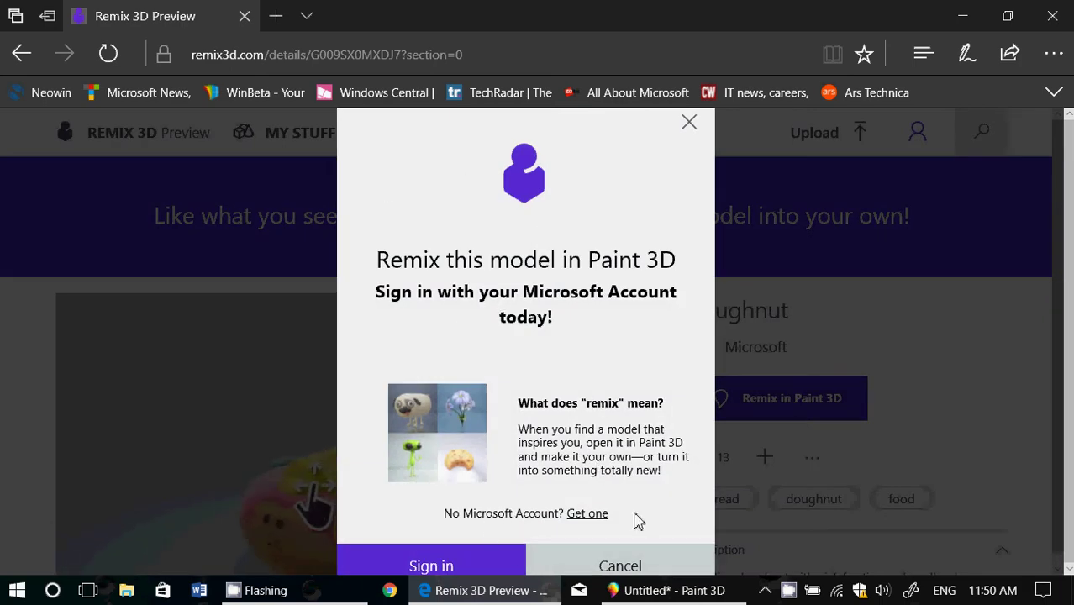
left_click(648, 567)
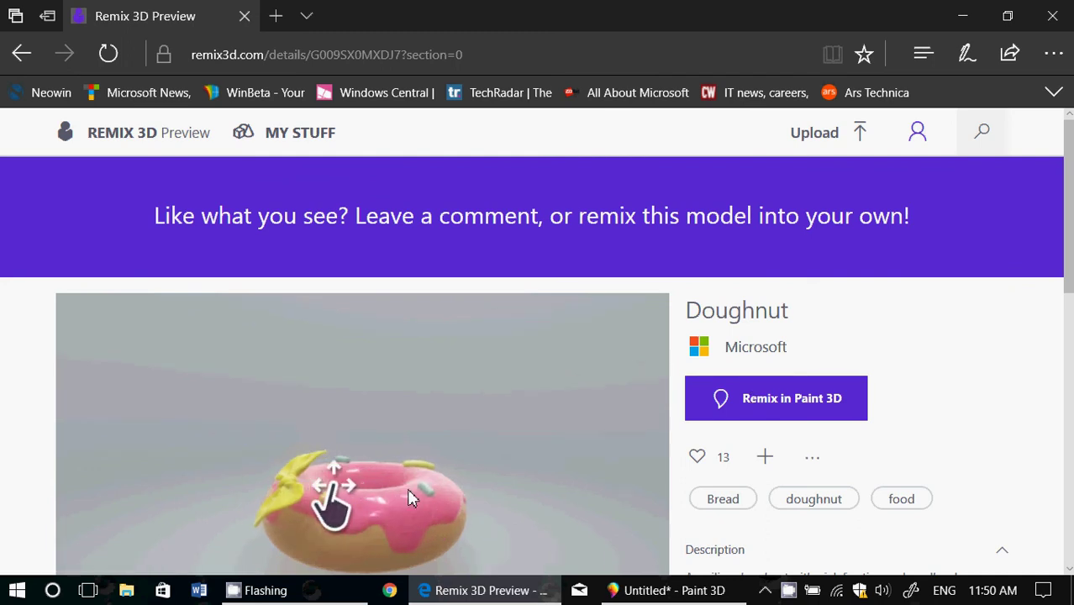
left_click_drag(1070, 238, 1071, 347)
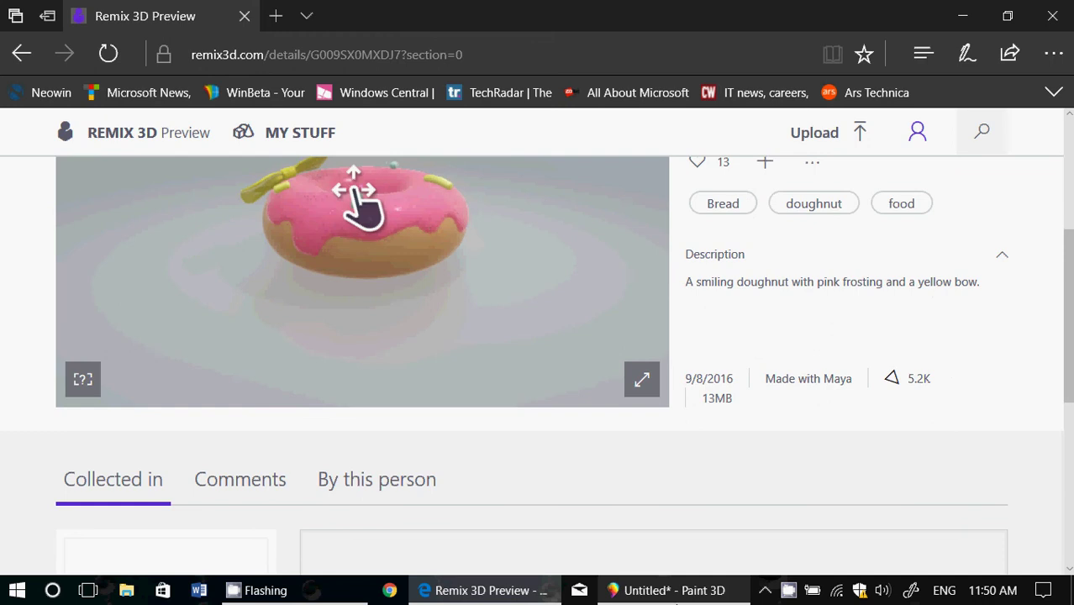
left_click(673, 591)
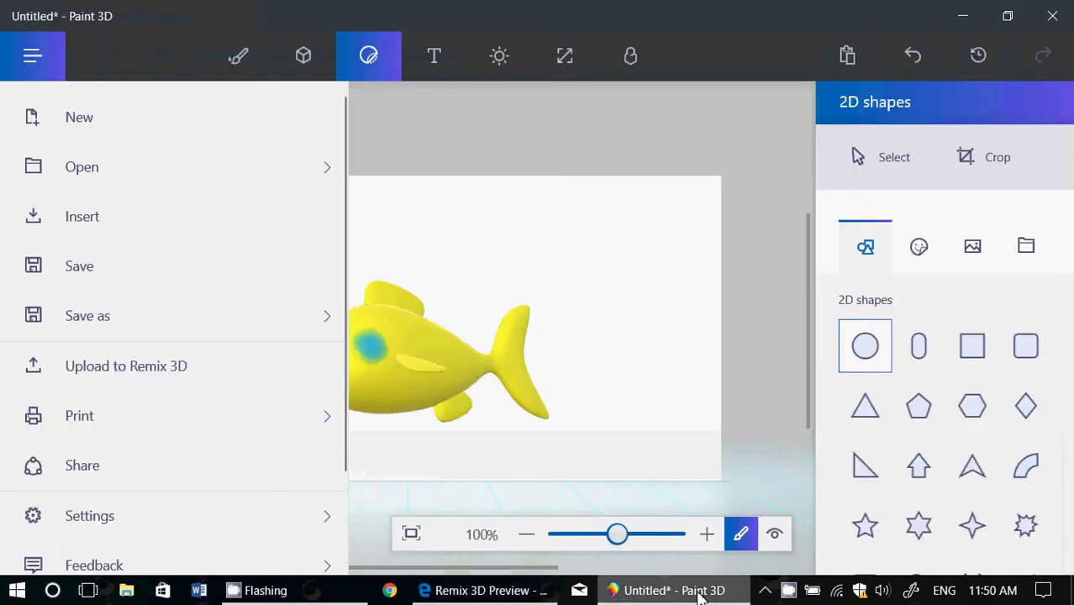
- Close the File menu, then close both Paint 3D and the Edge browser
left_click(654, 262)
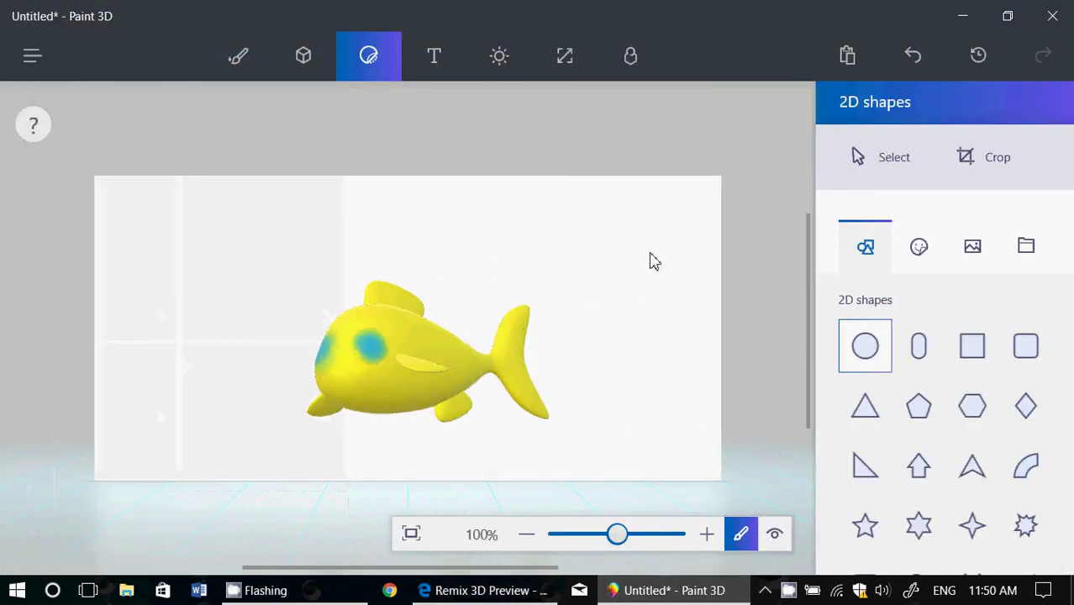
left_click(31, 57)
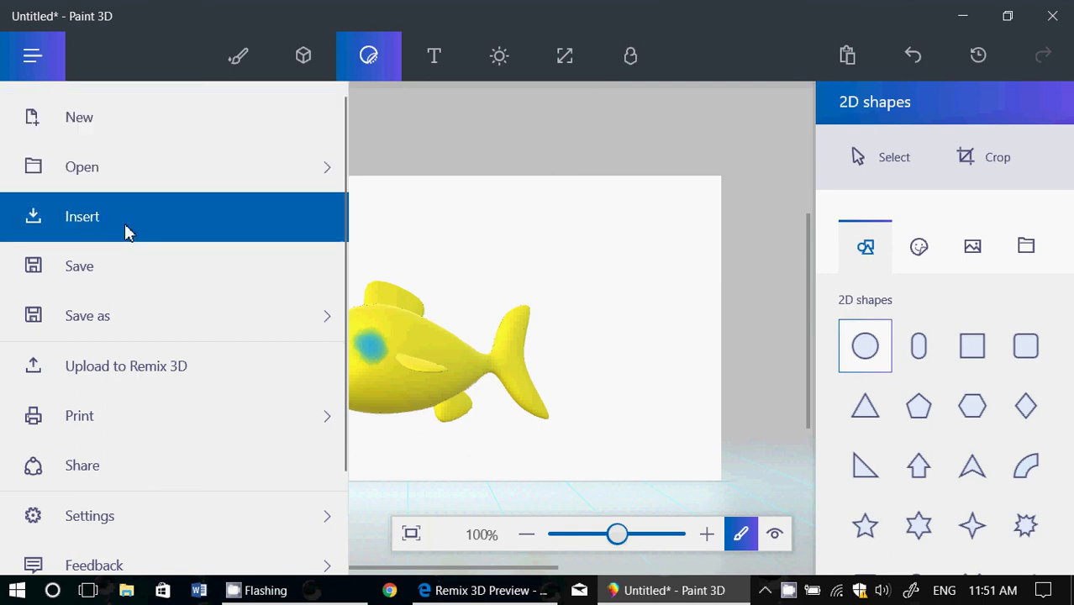
scroll(139, 354, "down", 2)
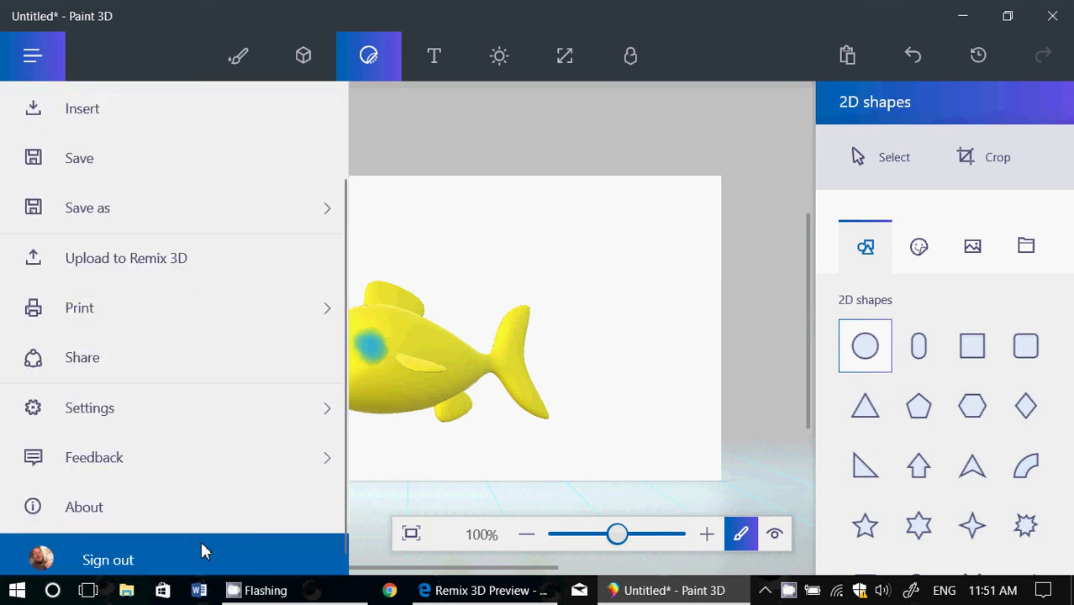
scroll(244, 286, "up", 1)
scroll(246, 269, "up", 1)
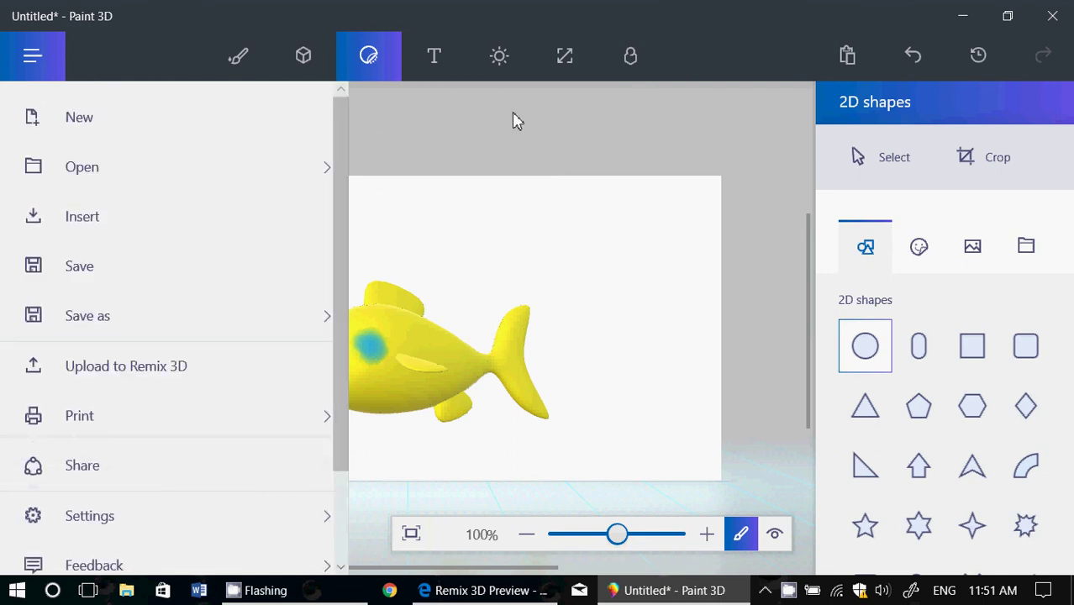
left_click(530, 162)
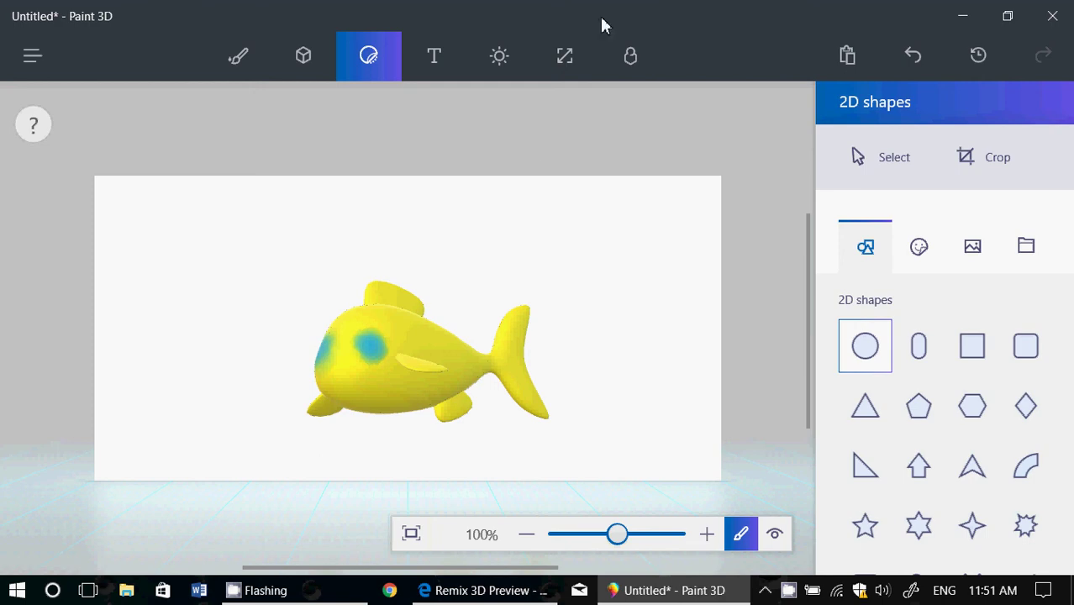
left_click(1060, 22)
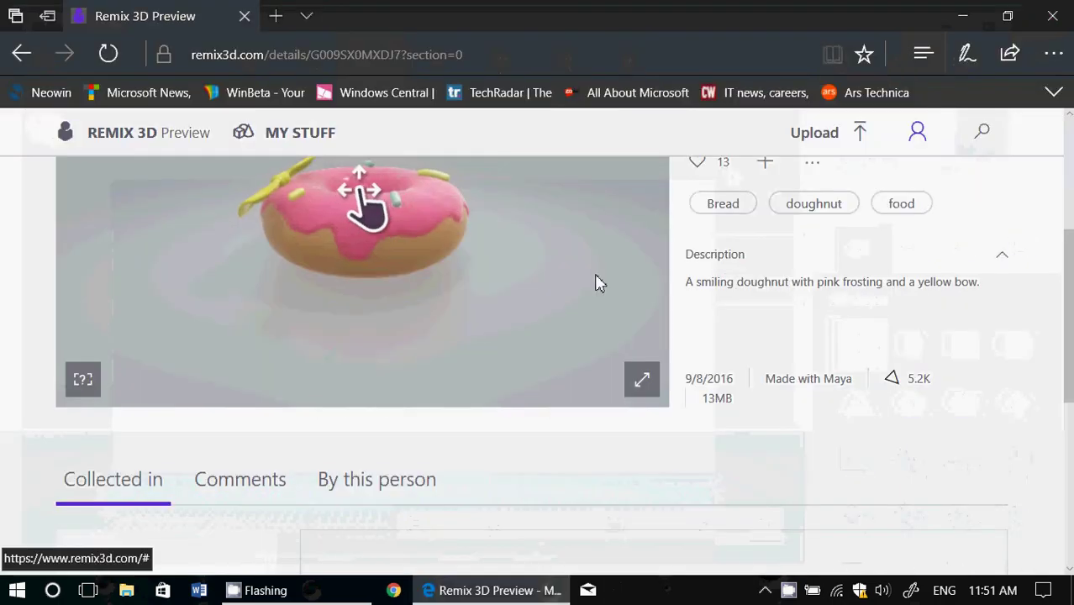
left_click(1052, 15)
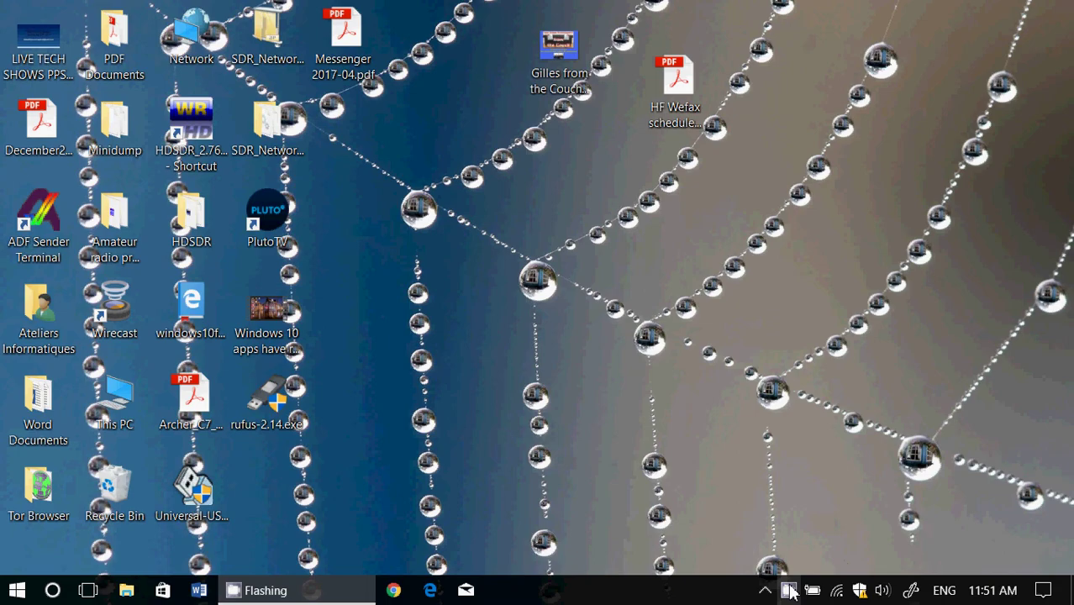